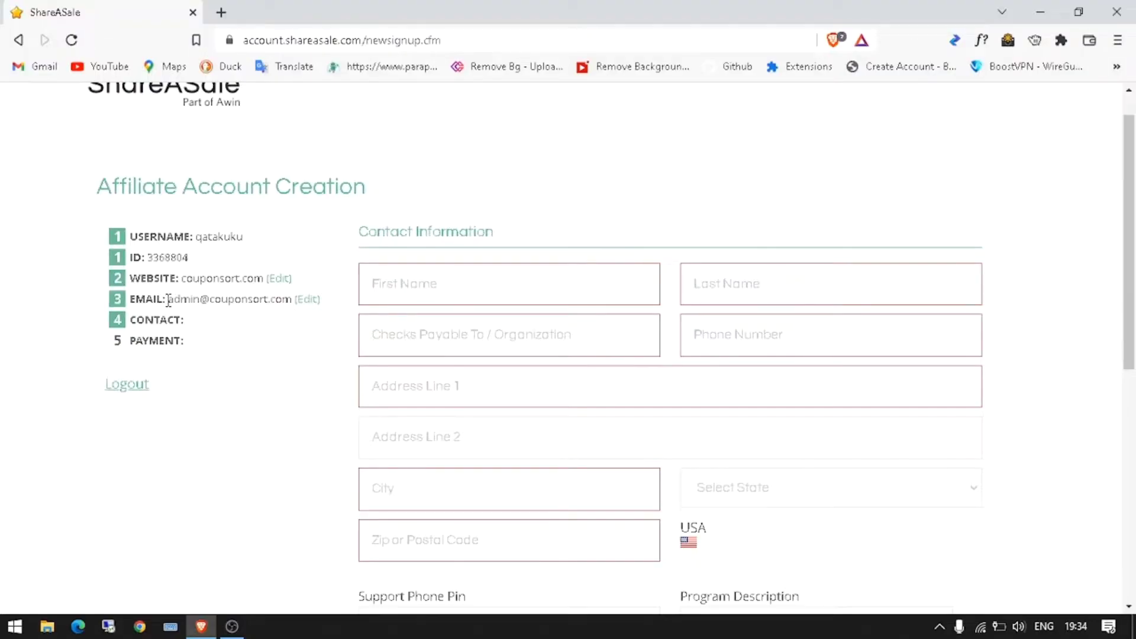
pyautogui.moveTo(168, 300); pyautogui.dragTo(294, 300)
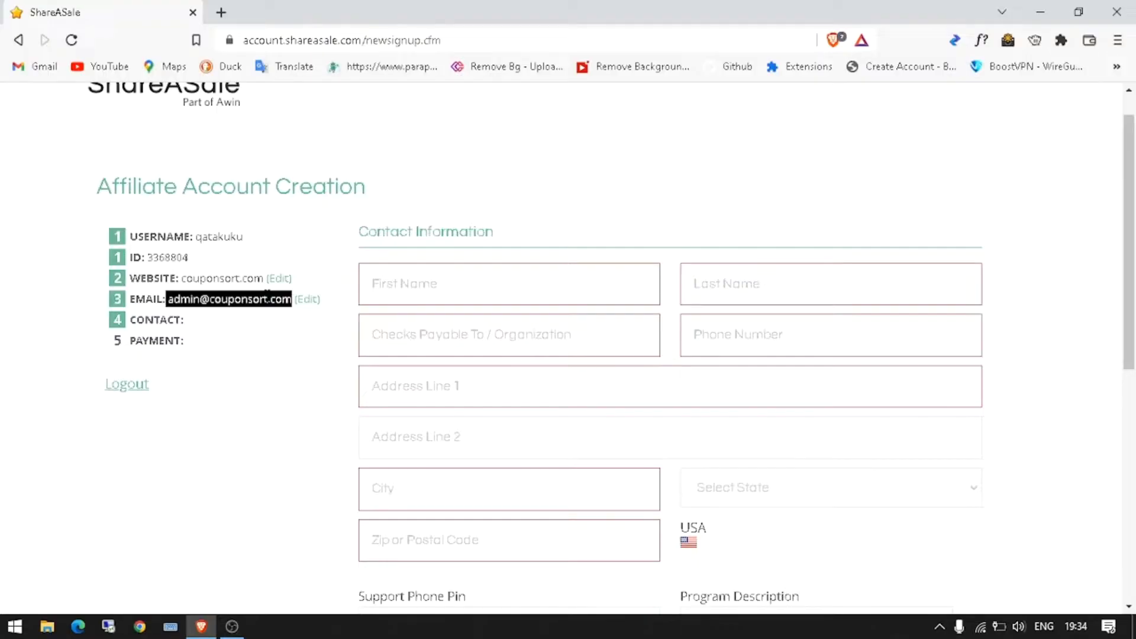
pyautogui.click(255, 353)
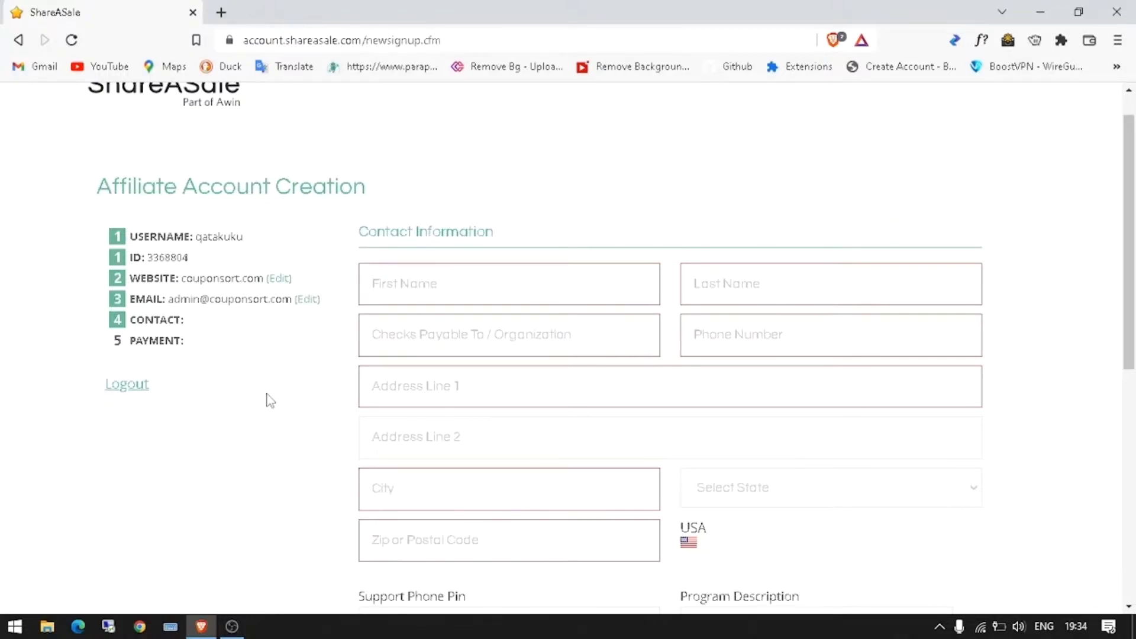
pyautogui.scroll(-1, 271, 401)
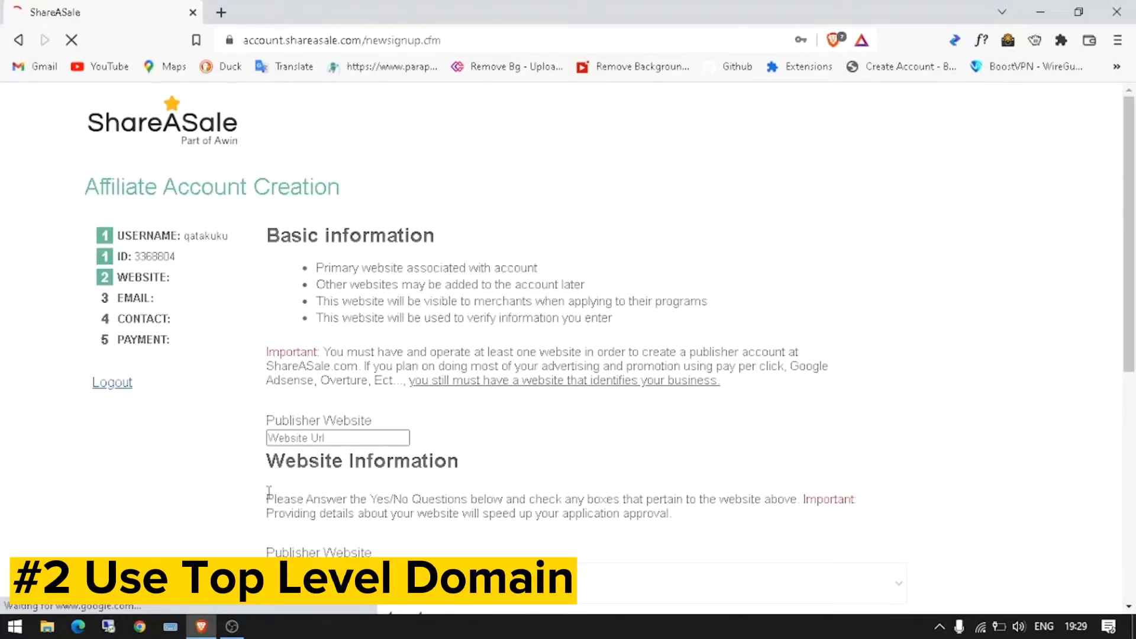
pyautogui.scroll(-1, 497, 373)
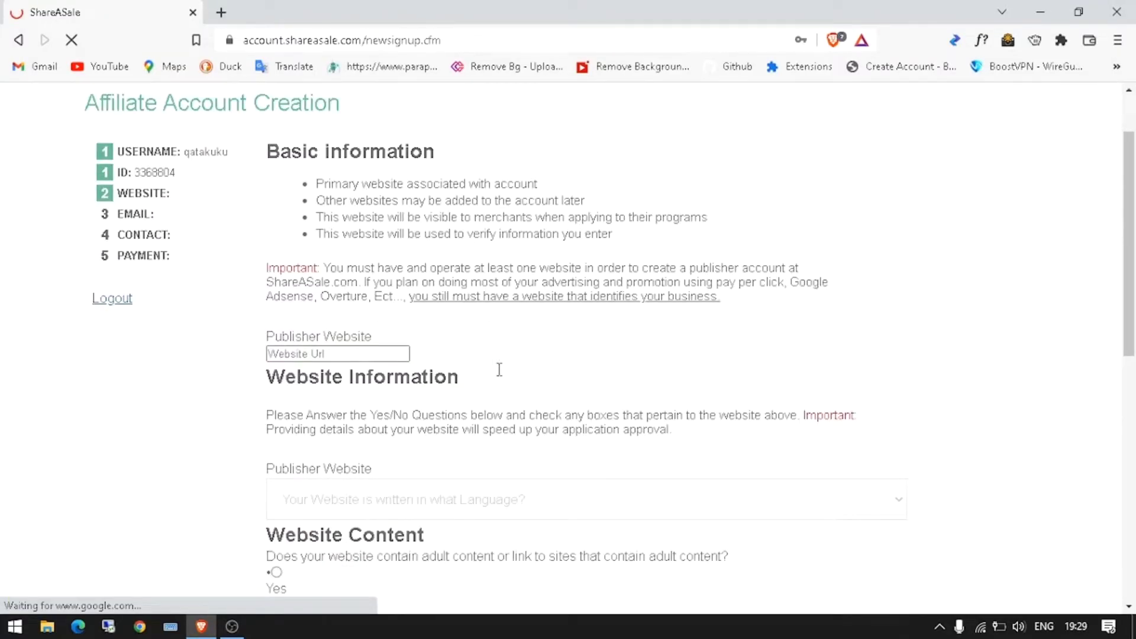
pyautogui.scroll(-1, 547, 377)
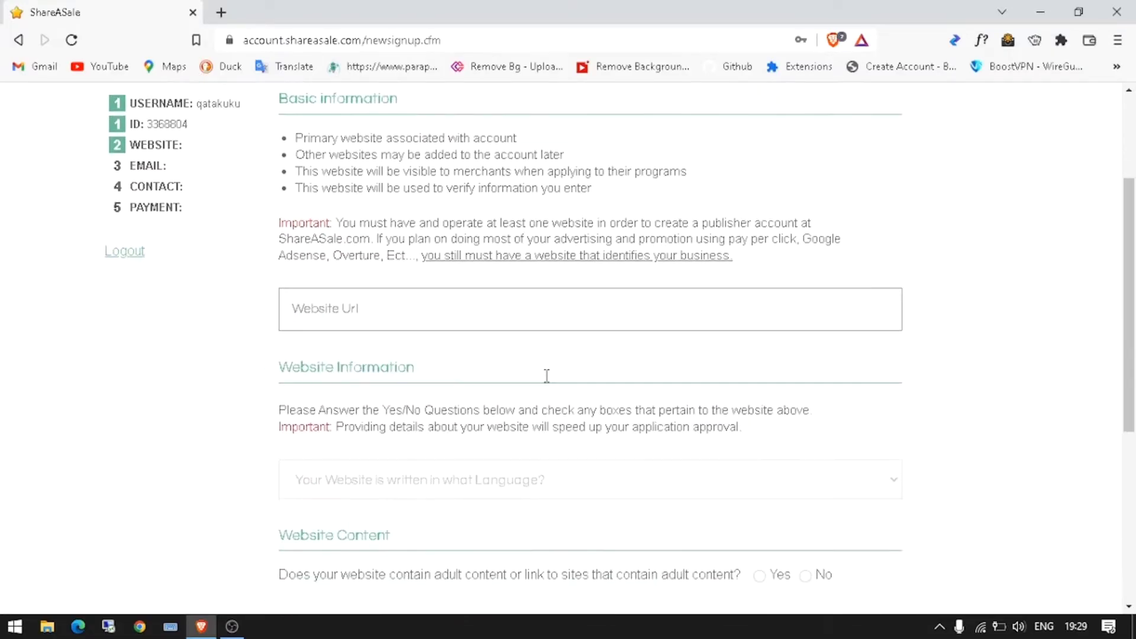
pyautogui.click(445, 294)
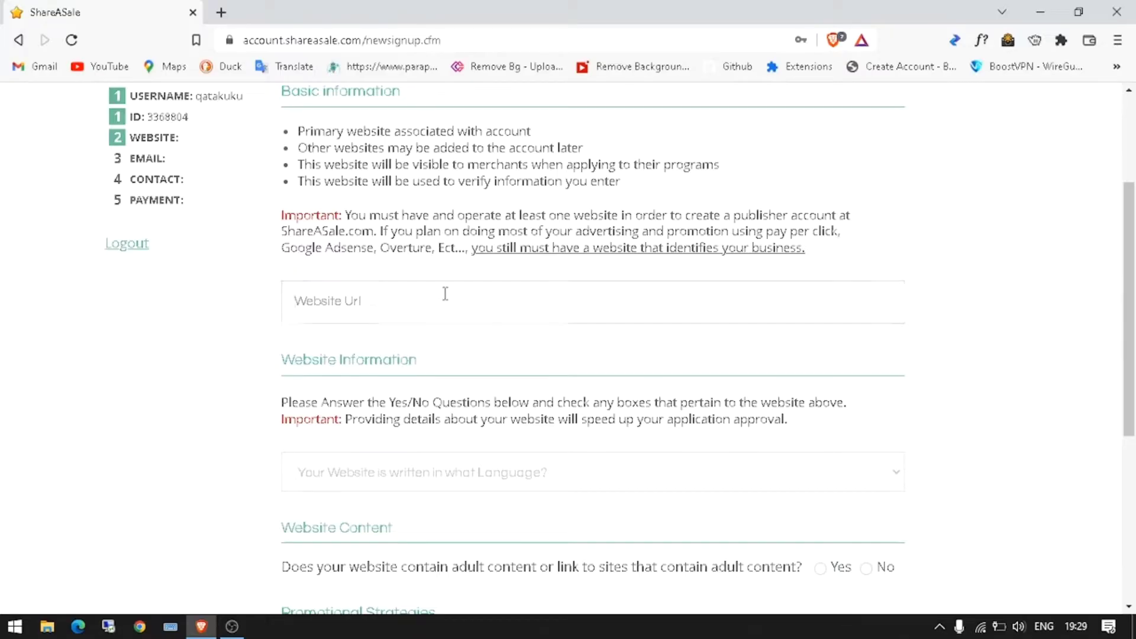
pyautogui.write('htt')
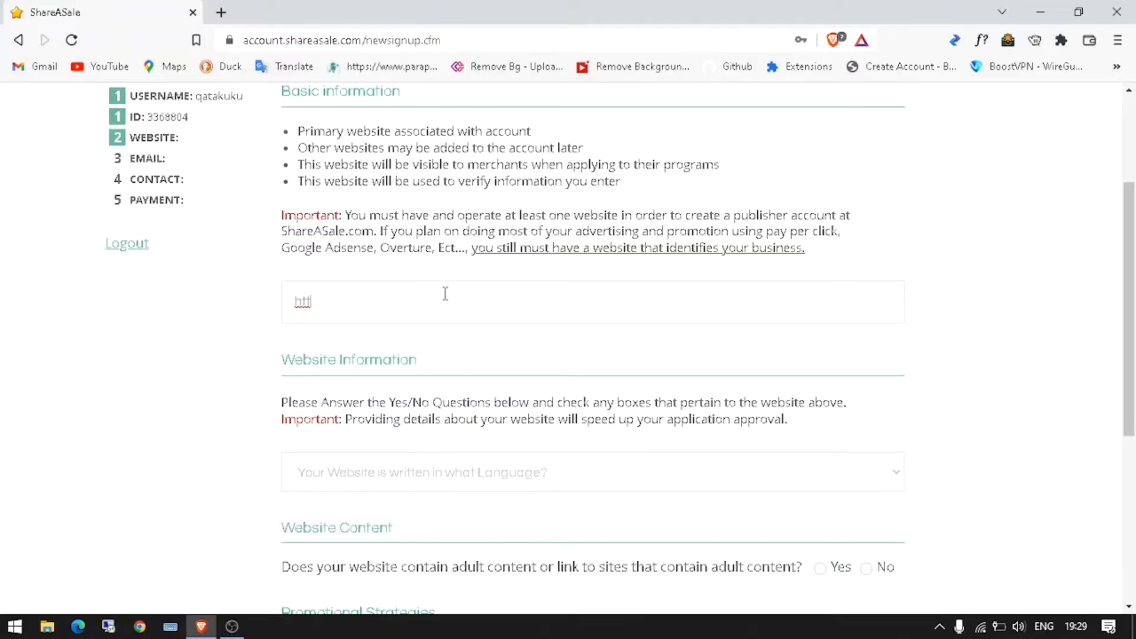
pyautogui.write('ps://')
pyautogui.write('coupon')
pyautogui.write('sort.com')
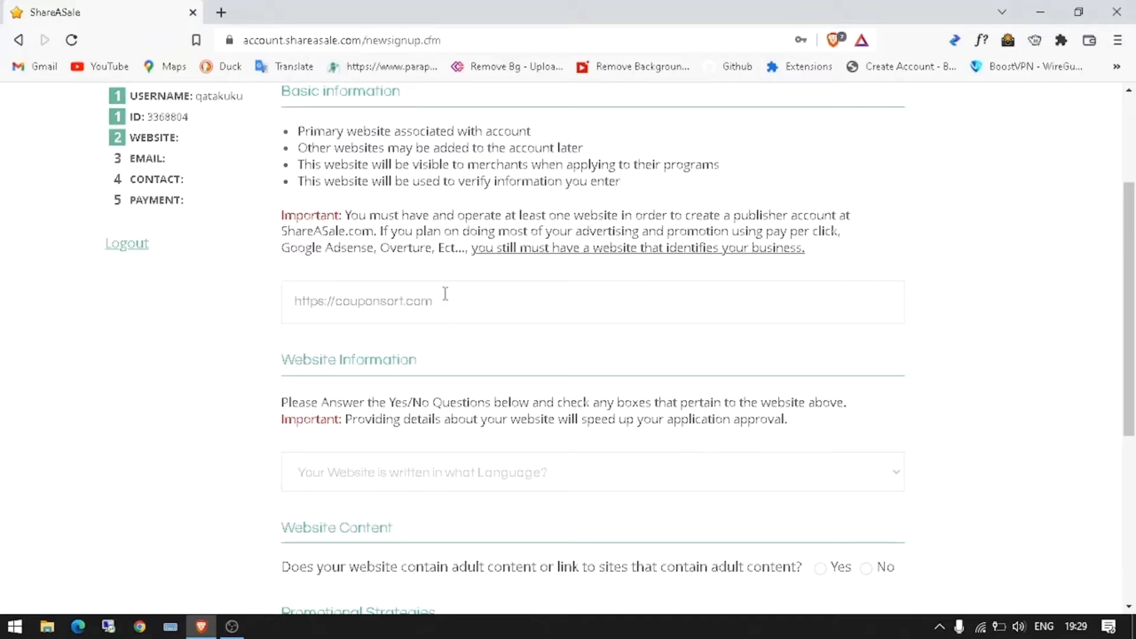
pyautogui.scroll(-2, 496, 347)
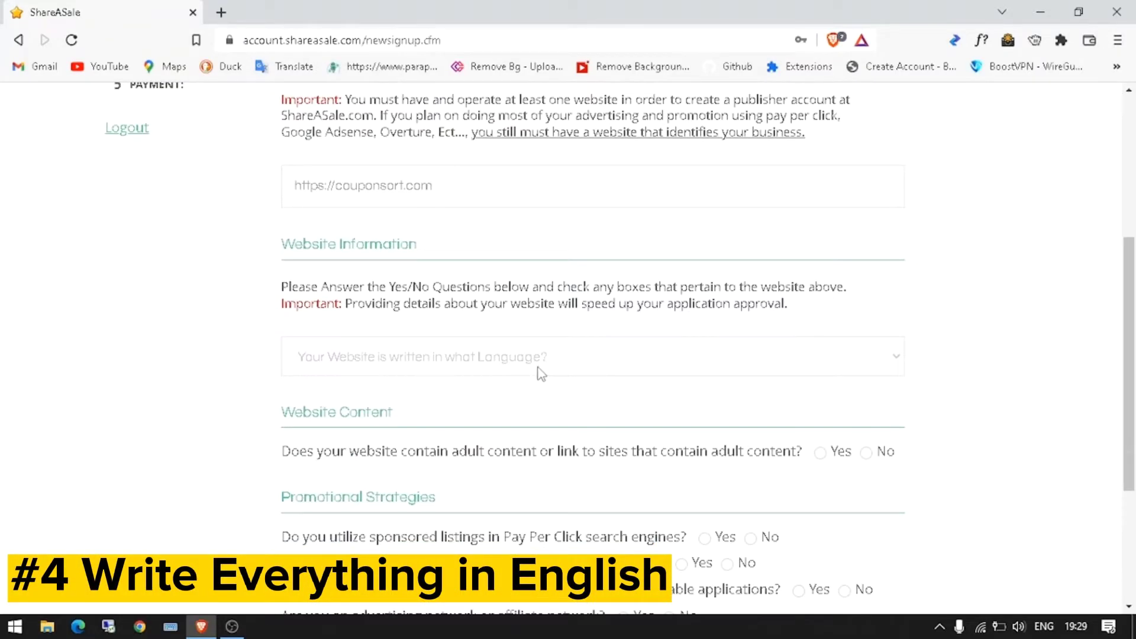
# - Show the answer options for 'Your Website is written in what Language?'
pyautogui.click(537, 364)
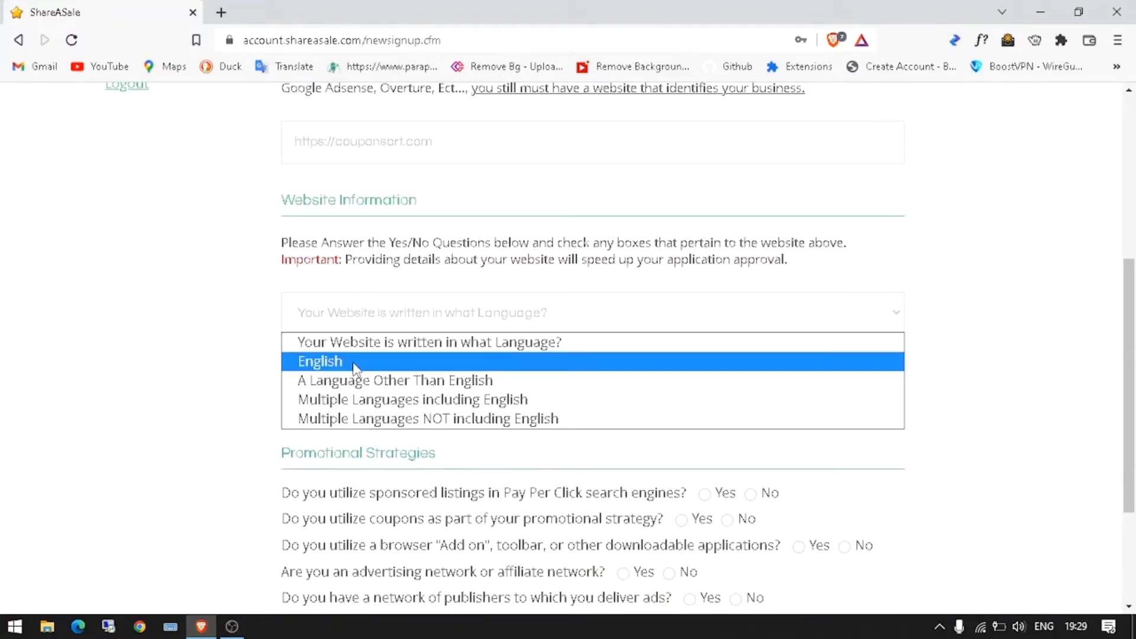